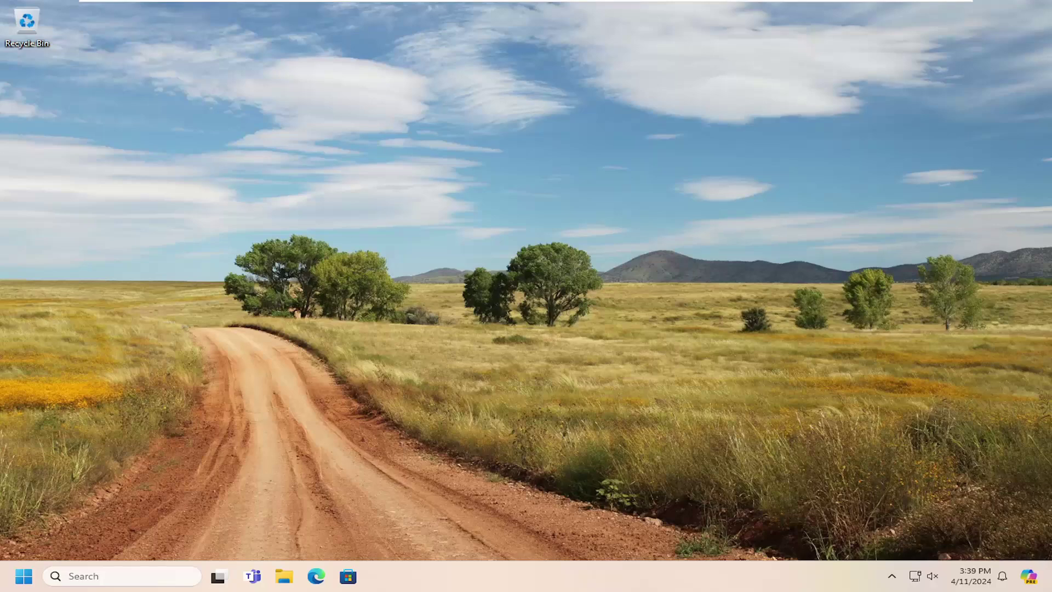
# - Search 'cmd' and launch Command Prompt as administrator, approving the UAC prompt
pyautogui.press('super+s')
pyautogui.write('cmd')
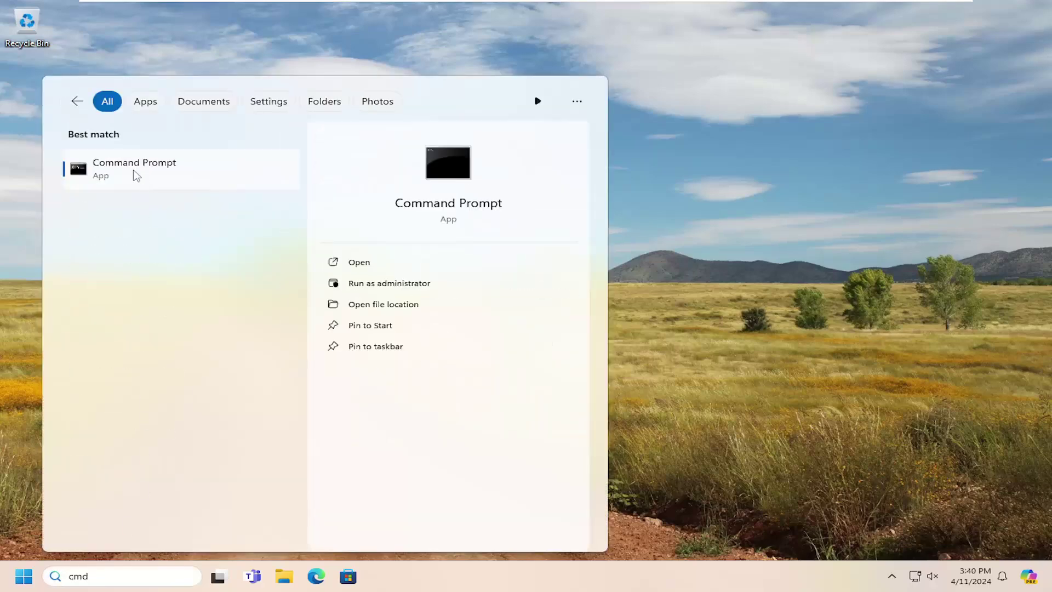
pyautogui.rightClick(133, 168)
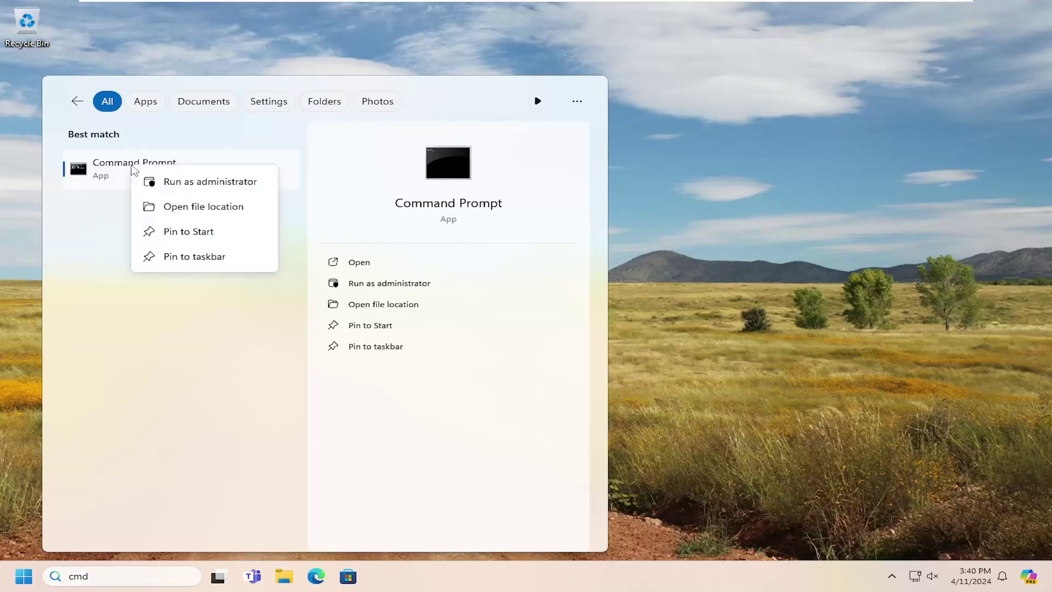
pyautogui.click(193, 182)
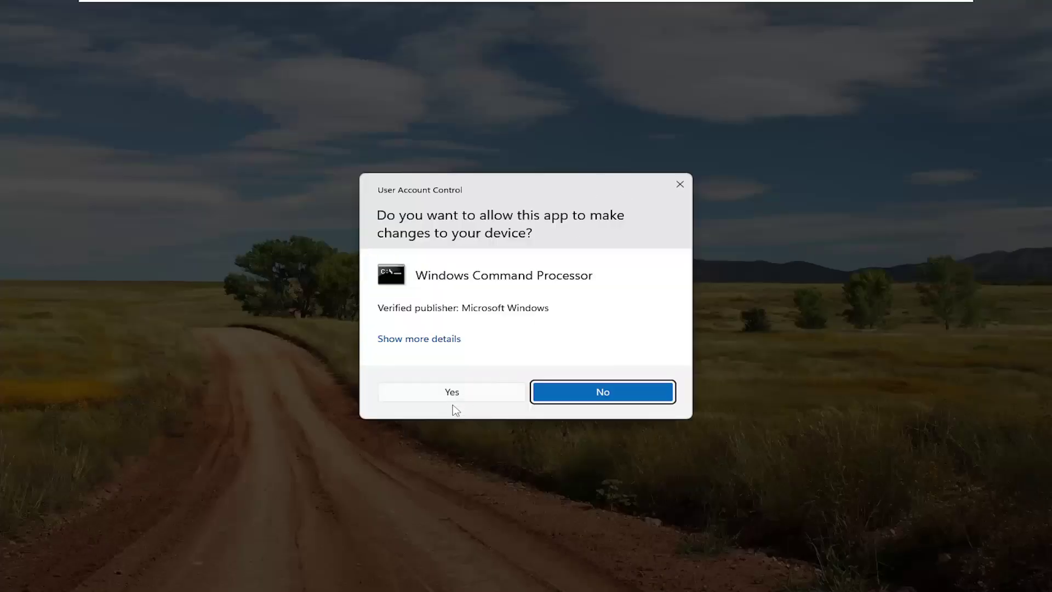
pyautogui.click(463, 393)
# - Start DiskPart, list the disks, and select Disk 0
pyautogui.moveTo(515, 90); pyautogui.dragTo(581, 92)
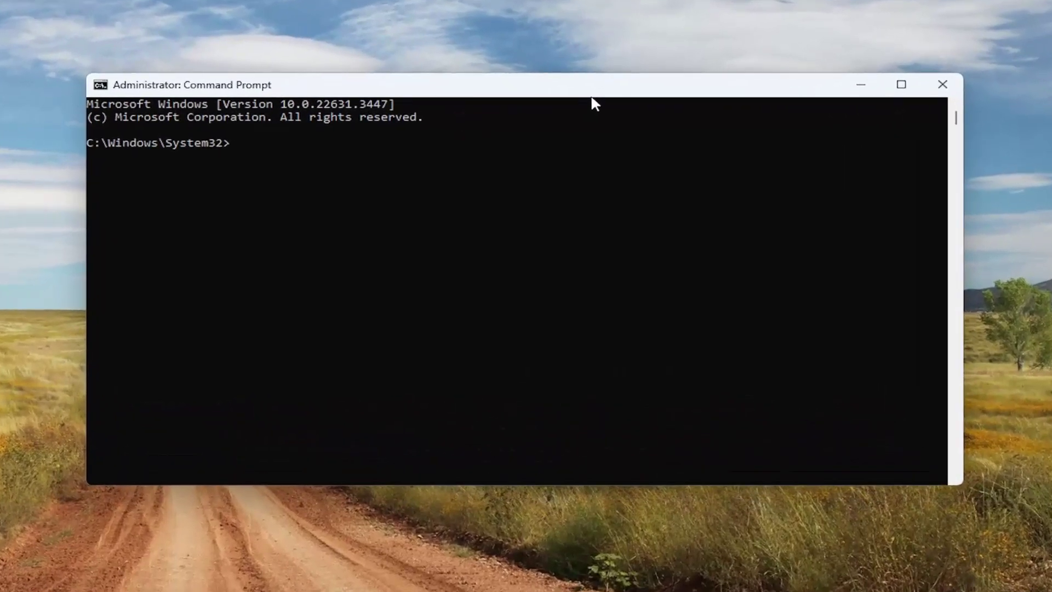
pyautogui.write('disk')
pyautogui.write('part')
pyautogui.press('Return')
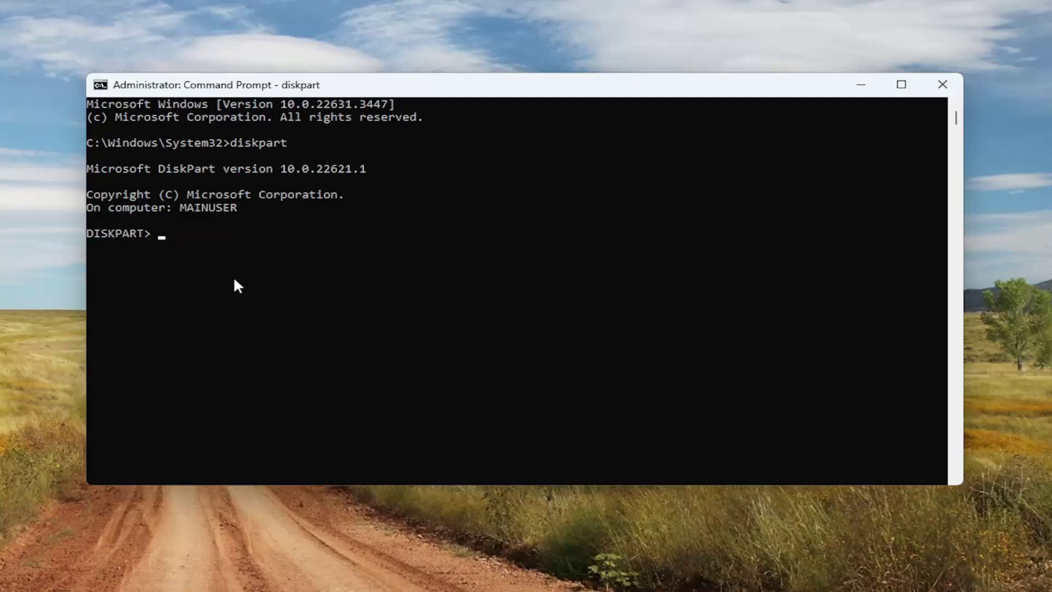
pyautogui.write('list')
pyautogui.write(' disk')
pyautogui.press('Return')
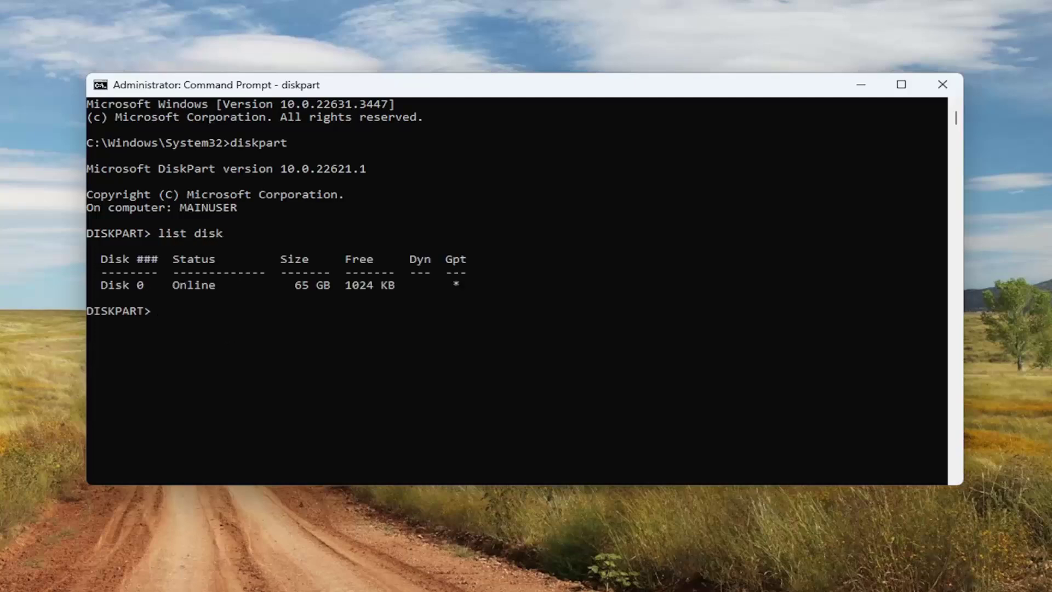
pyautogui.write('select disk 0')
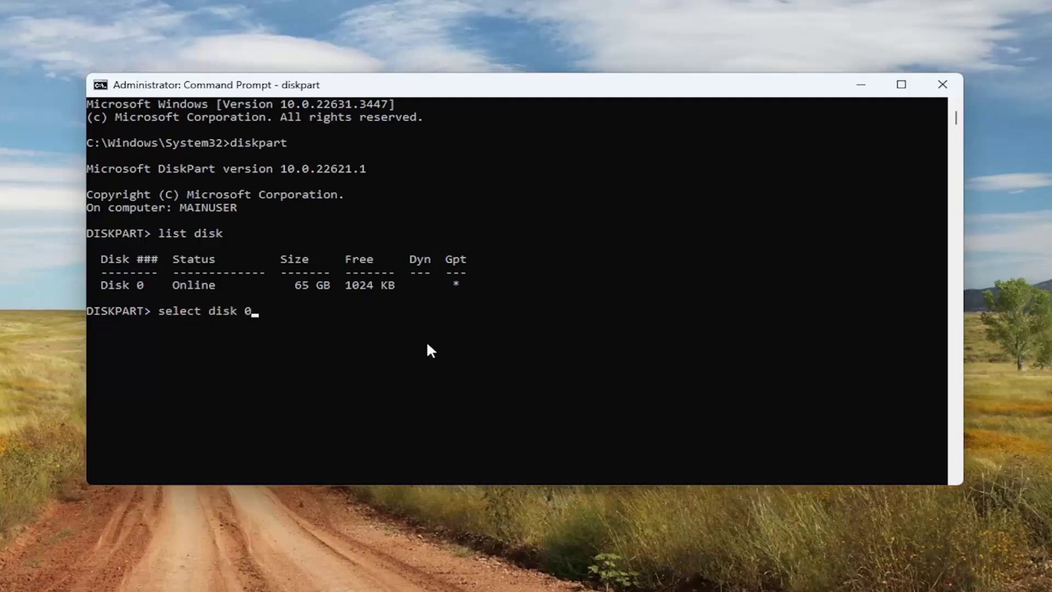
pyautogui.press('Return')
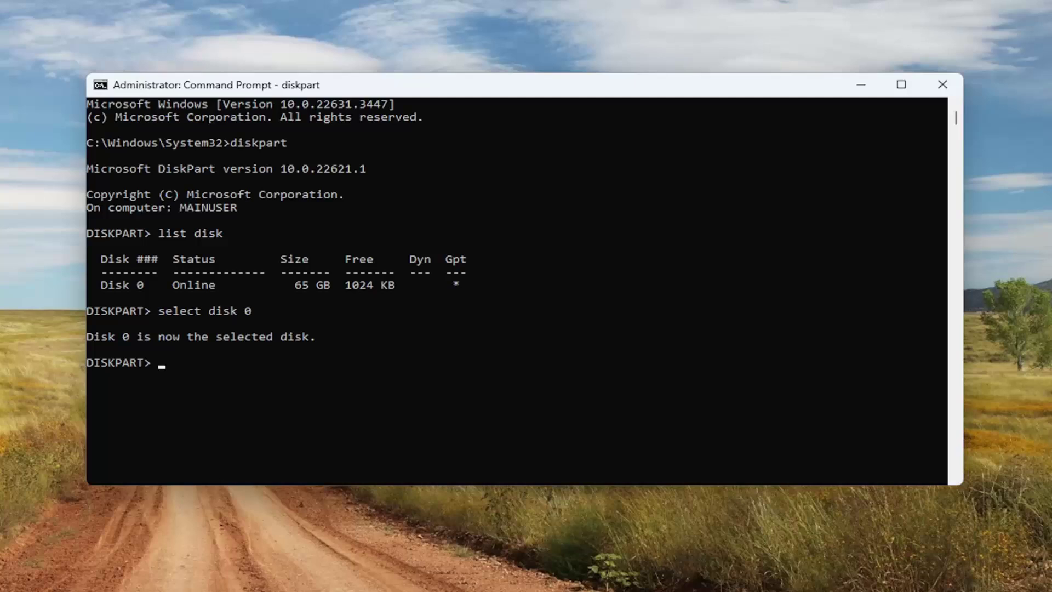
# - List Disk 0's partitions and select Partition 1, the System partition
pyautogui.click(483, 408)
pyautogui.write('list')
pyautogui.write(' partition')
pyautogui.press('Return')
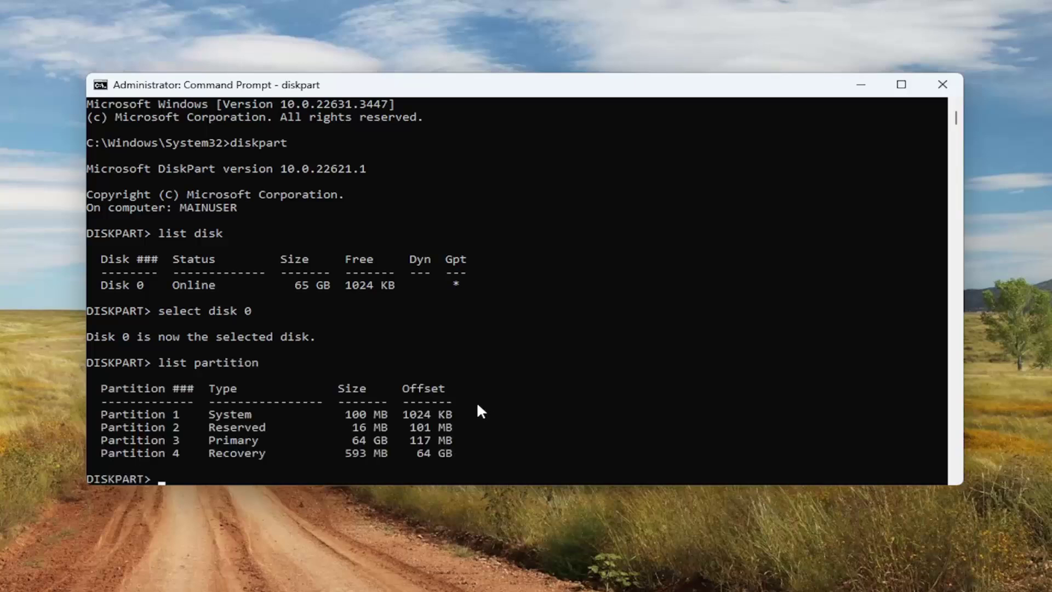
pyautogui.scroll(-2, 576, 386)
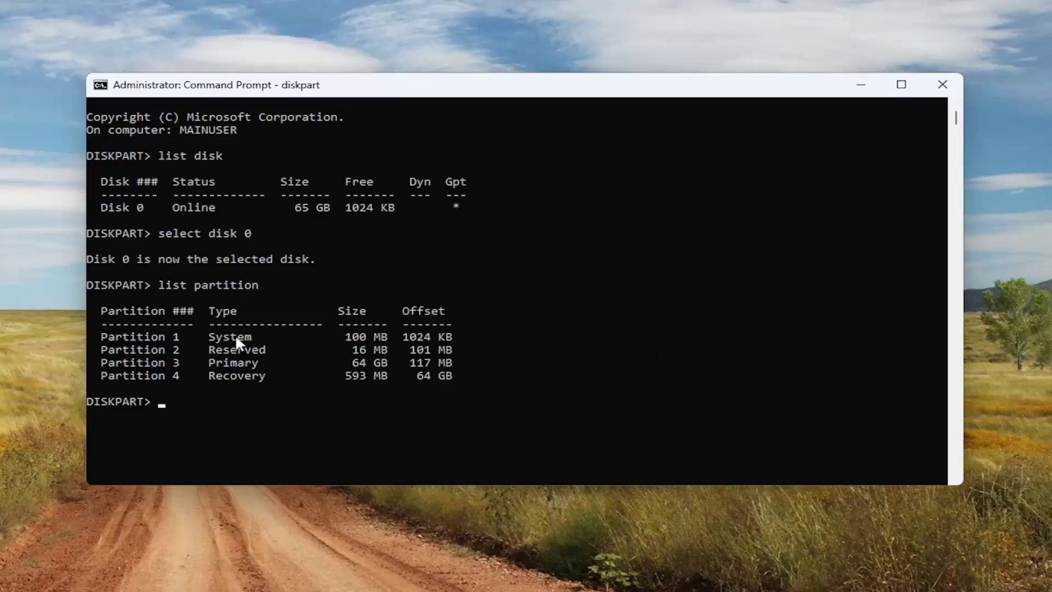
pyautogui.click(170, 337)
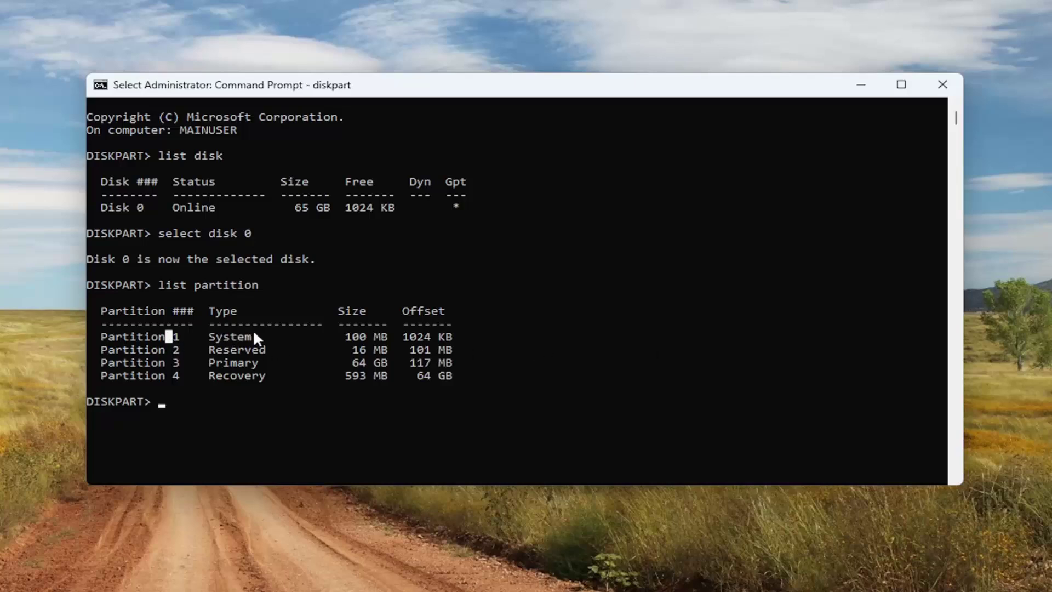
pyautogui.moveTo(255, 335); pyautogui.dragTo(148, 343)
pyautogui.click(204, 399)
pyautogui.write('select')
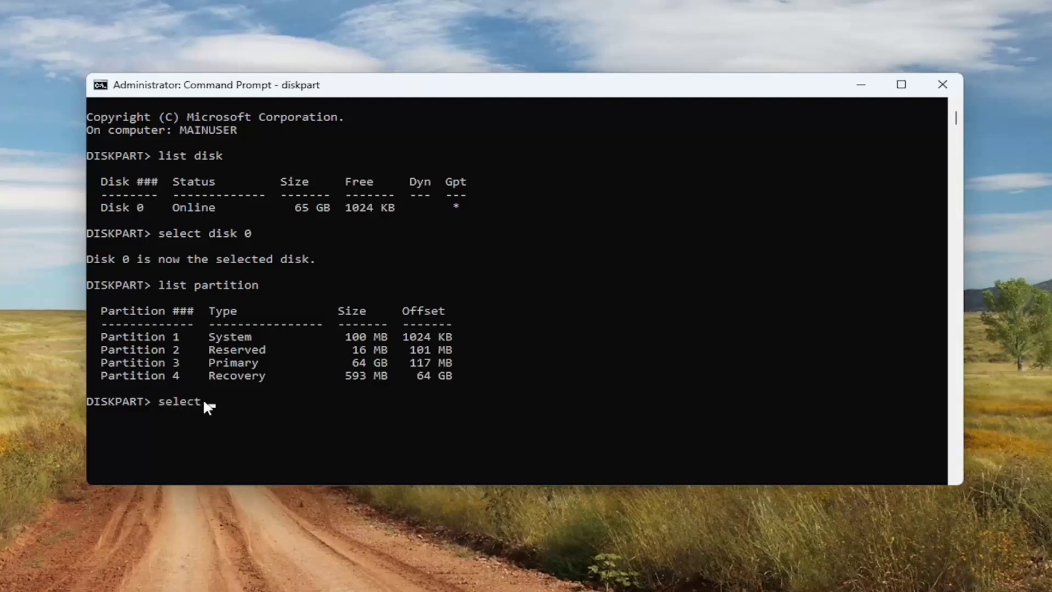
pyautogui.write(' partition 1')
pyautogui.press('Return')
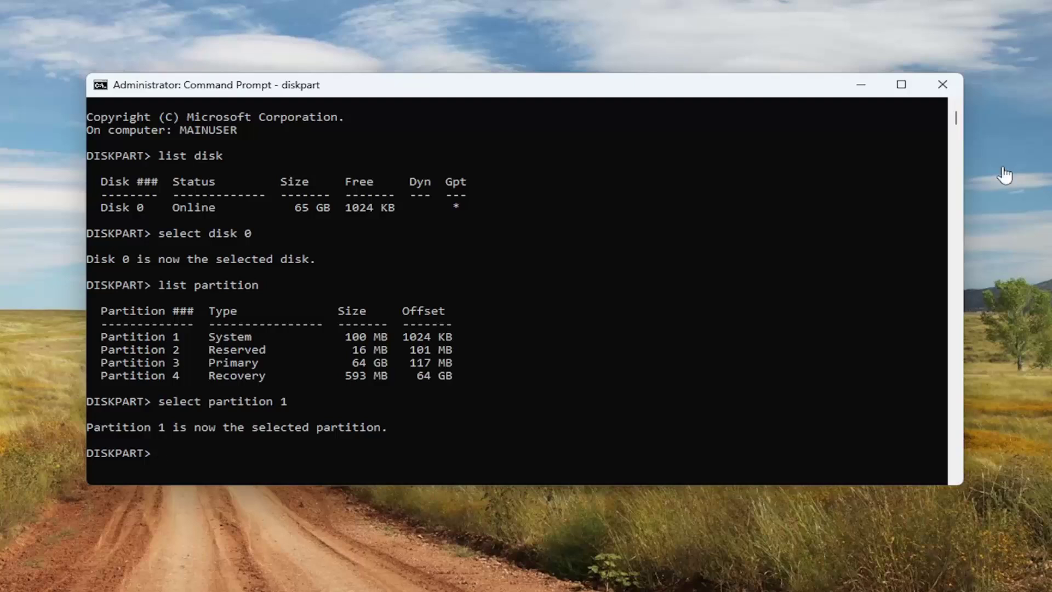
# - Paste and run SET ID=c12a7328-f81f-11d2-ba4b-00a0c93ec93b on Partition 1
pyautogui.rightClick(441, 88)
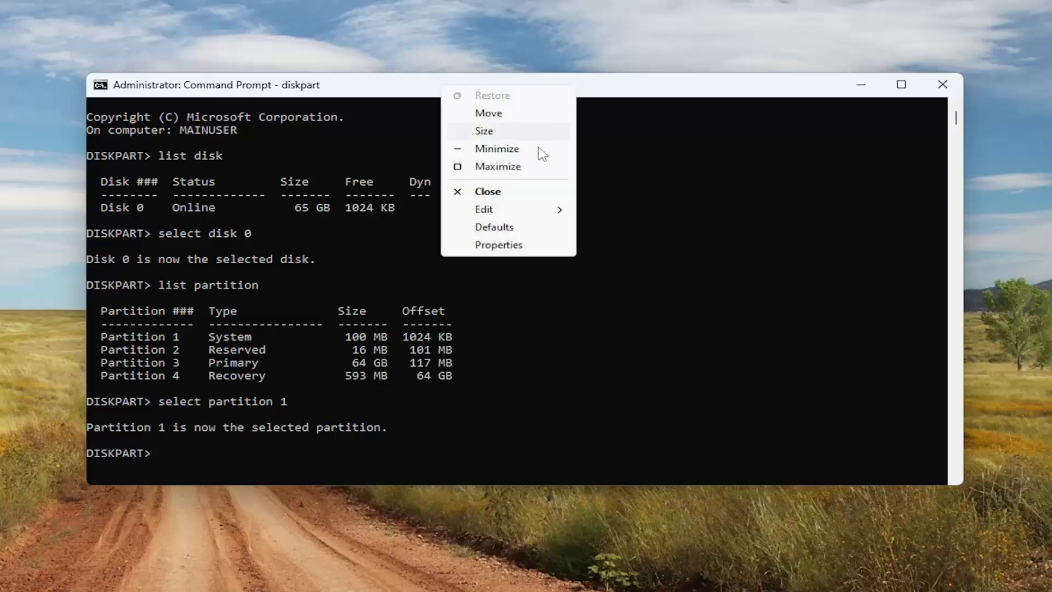
pyautogui.click(517, 212)
pyautogui.click(625, 247)
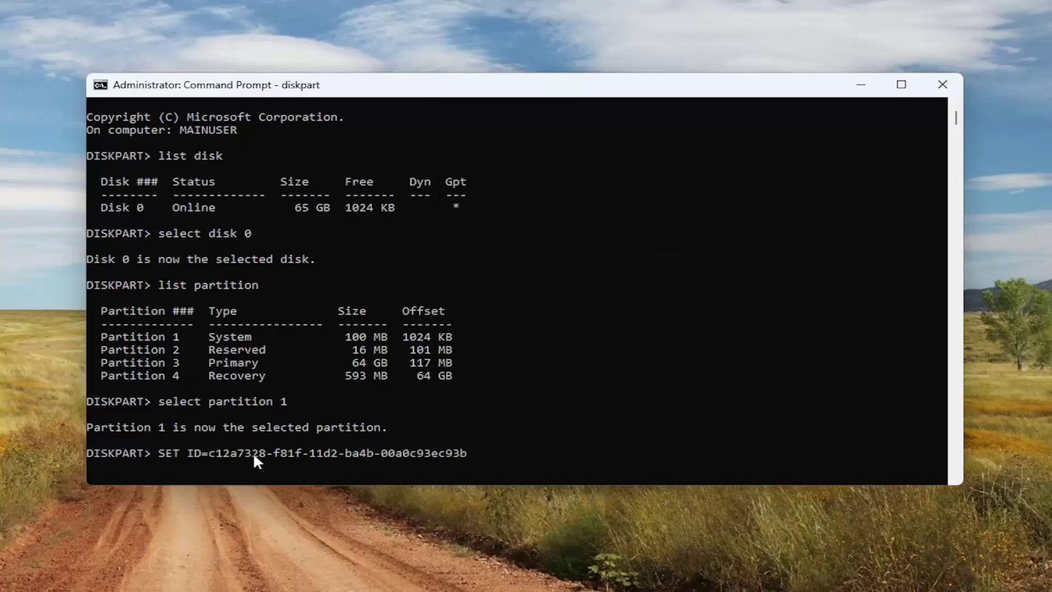
pyautogui.scroll(-3, 234, 378)
pyautogui.press('Return')
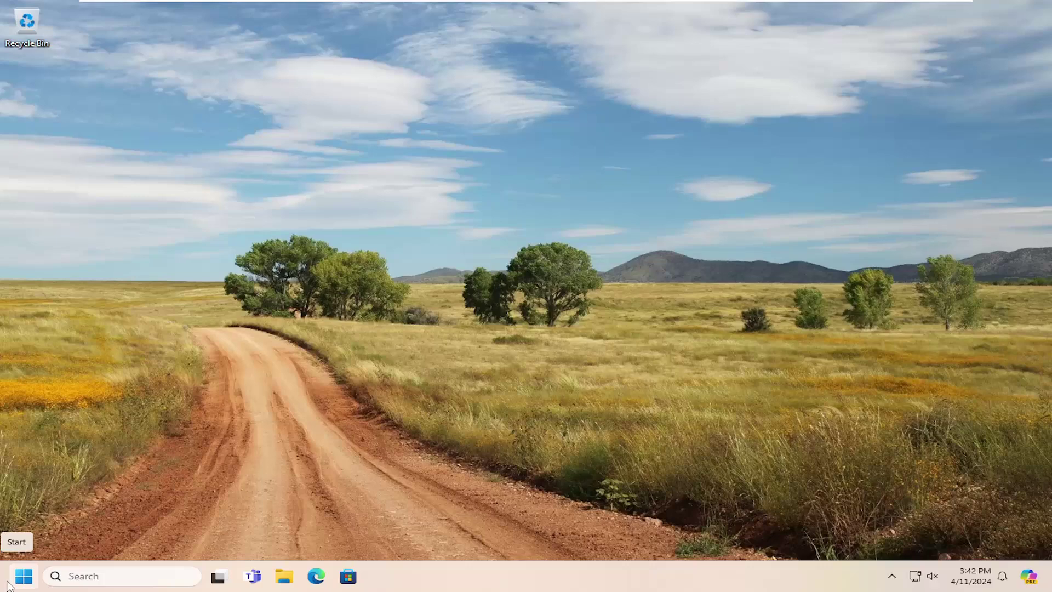
# - Search 'troubleshoot' and open the Troubleshoot settings page
pyautogui.click(15, 582)
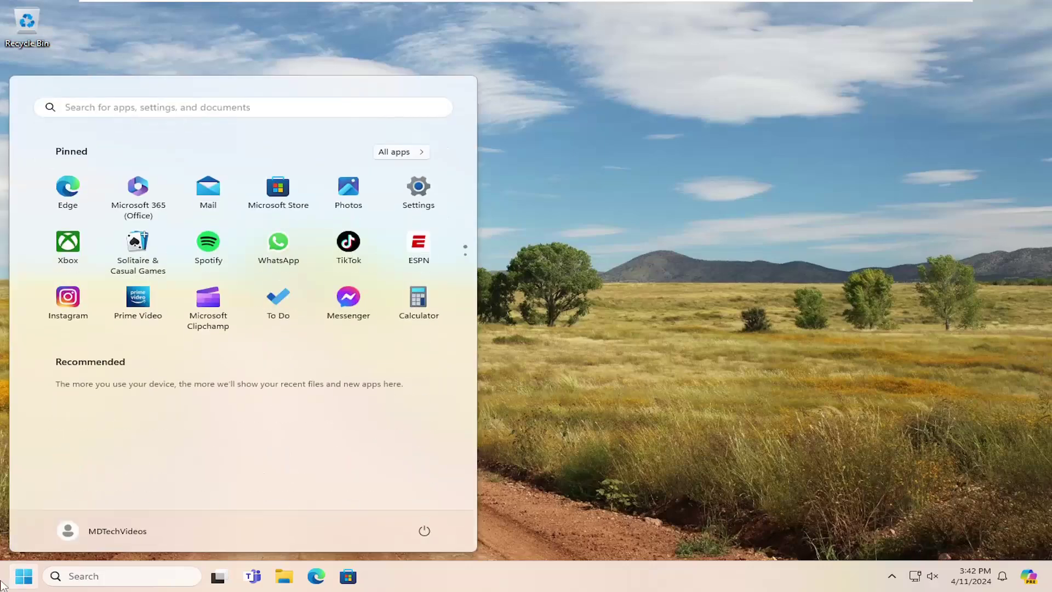
pyautogui.write('troubleshoot')
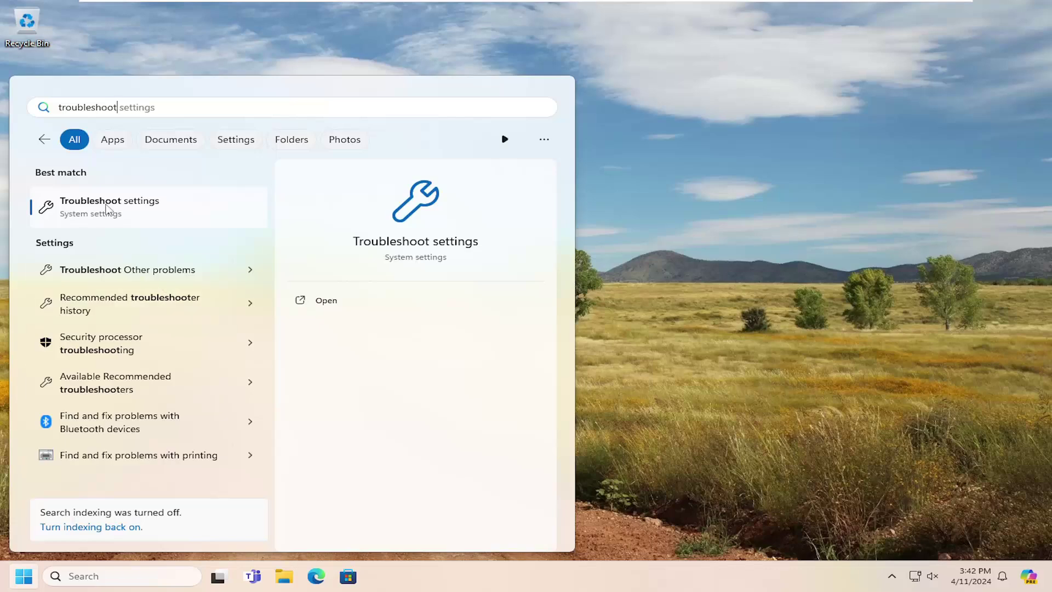
pyautogui.click(106, 206)
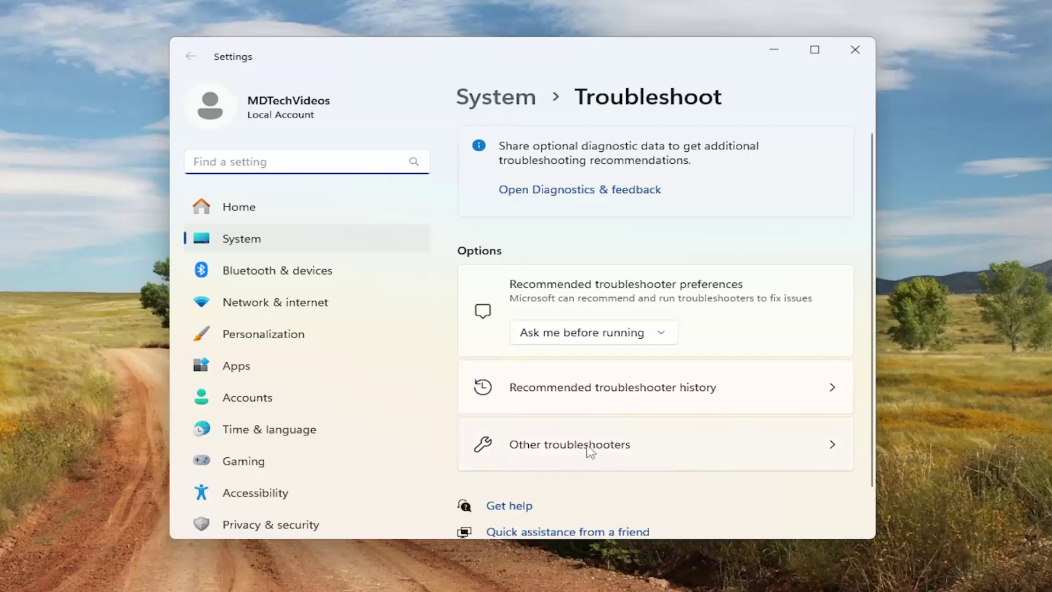
# - Run the Windows Update troubleshooter from Other troubleshooters and close its results
pyautogui.click(581, 448)
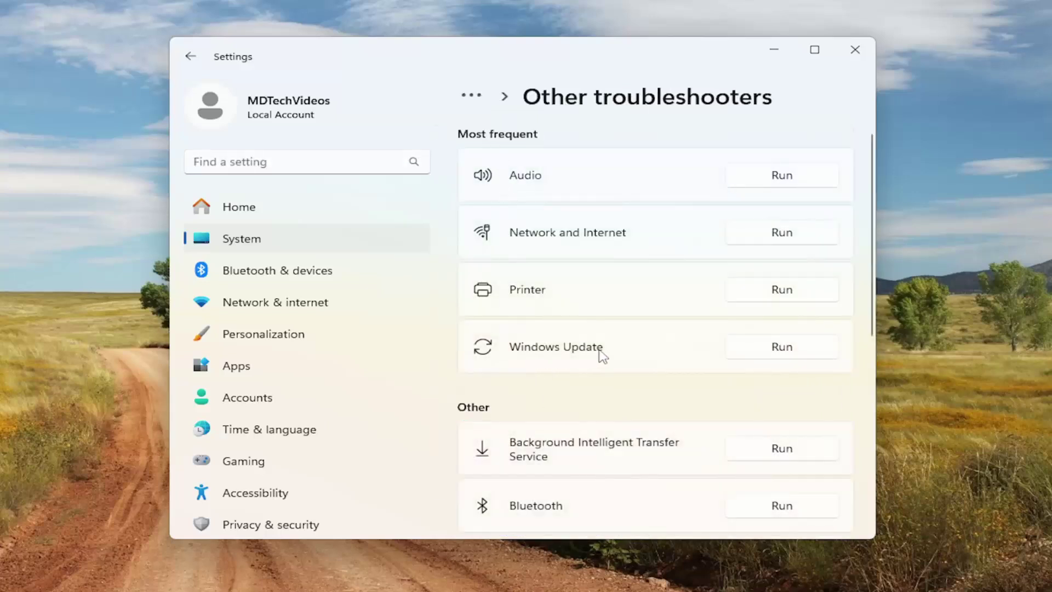
pyautogui.click(781, 352)
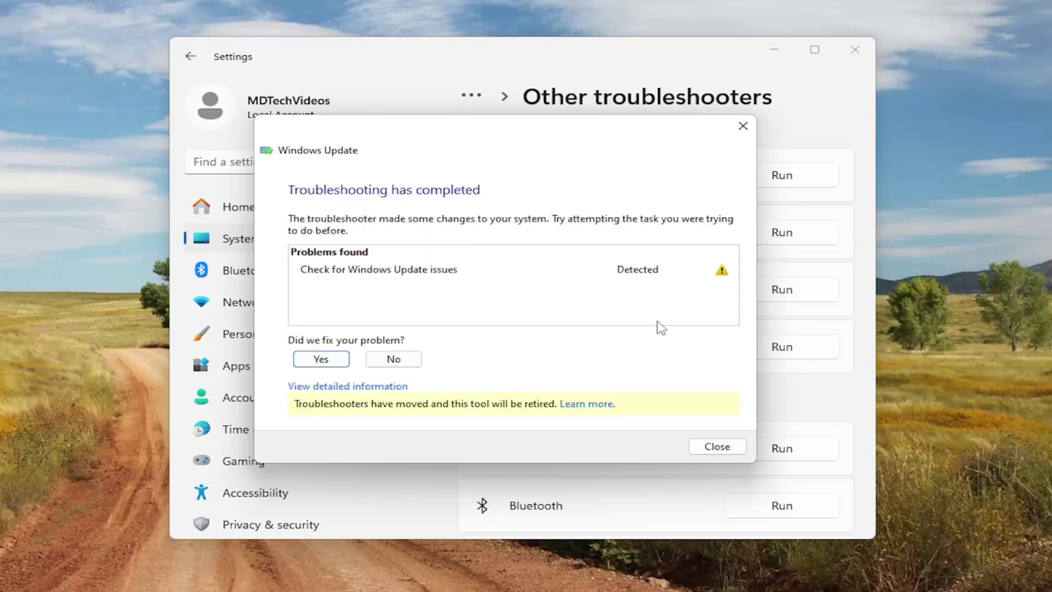
pyautogui.click(717, 447)
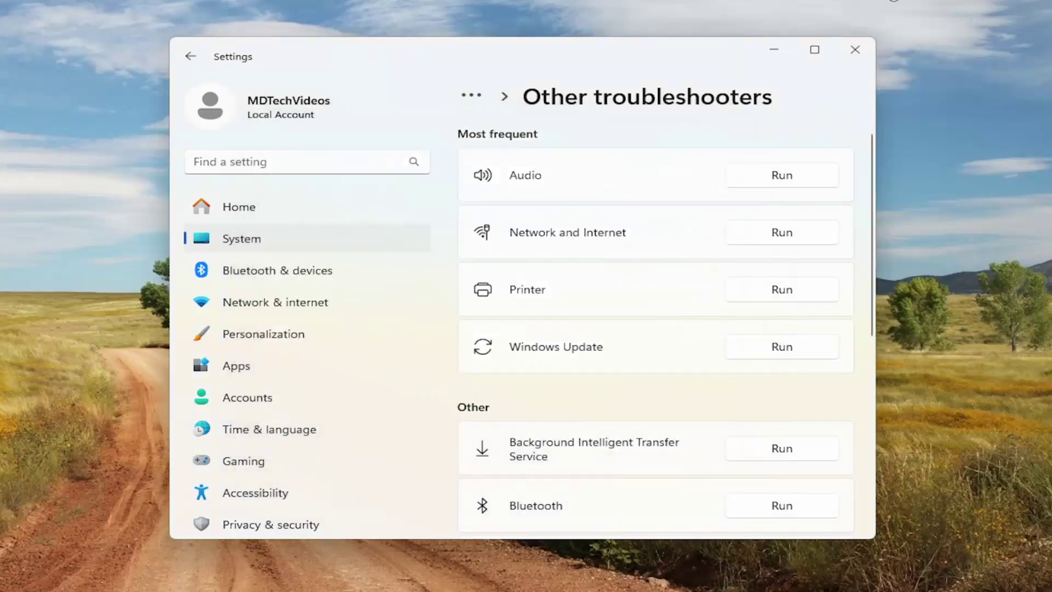
# - Search 'services', open Services, and open Background Intelligent Transfer Service properties
pyautogui.click(856, 49)
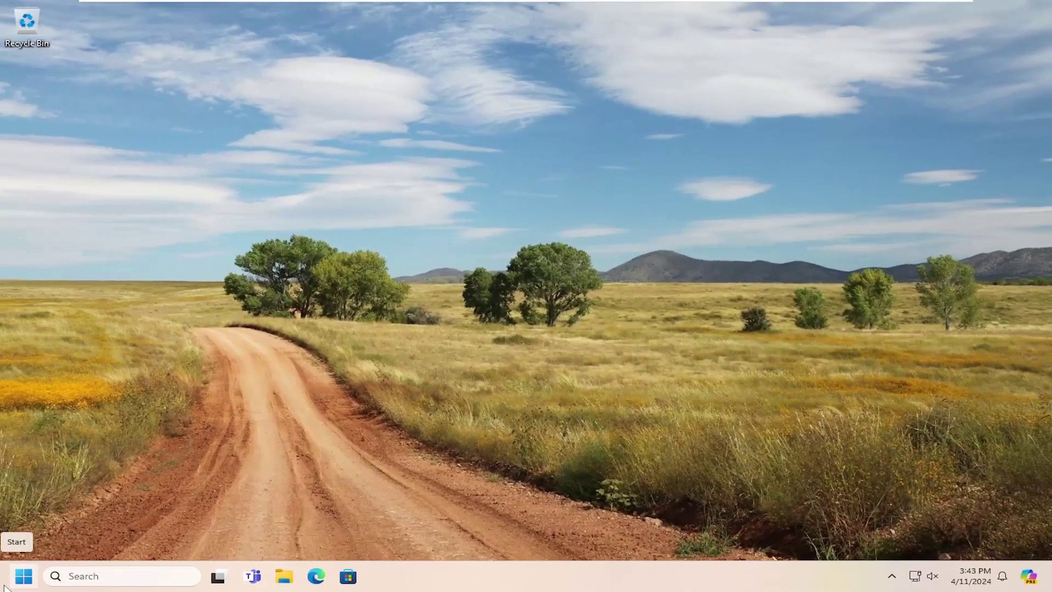
pyautogui.click(7, 582)
pyautogui.write('services')
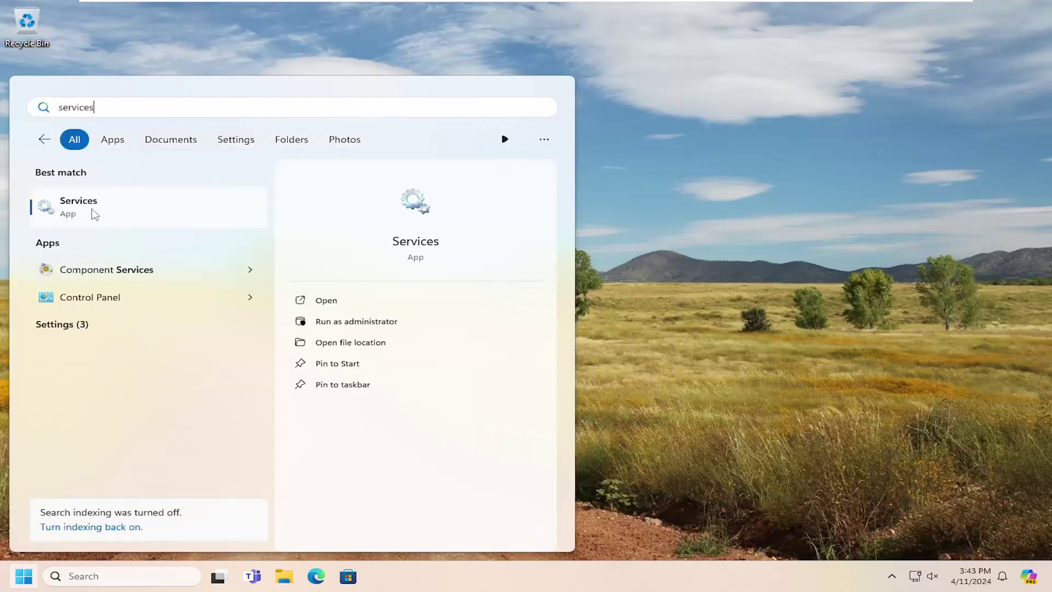
pyautogui.click(91, 216)
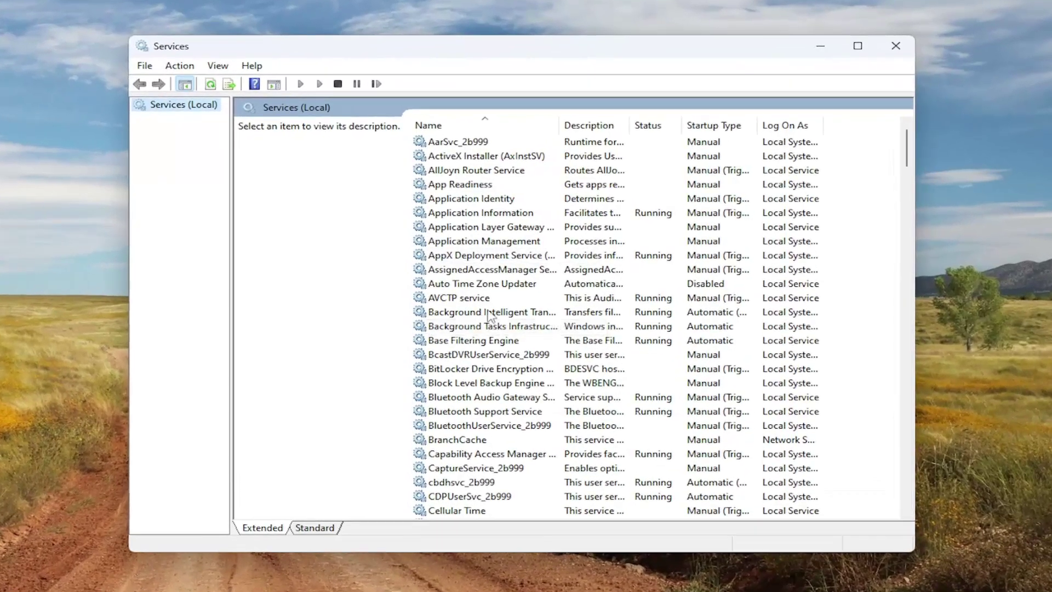
pyautogui.doubleClick(484, 314)
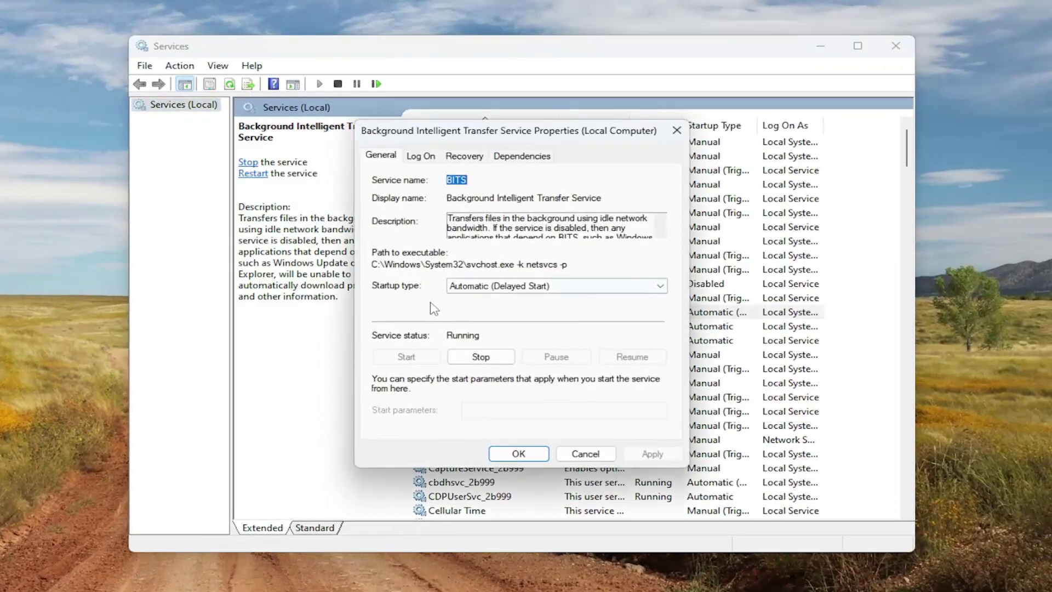
# - Keep the startup type, then stop and start the Background Intelligent Transfer Service
pyautogui.click(503, 289)
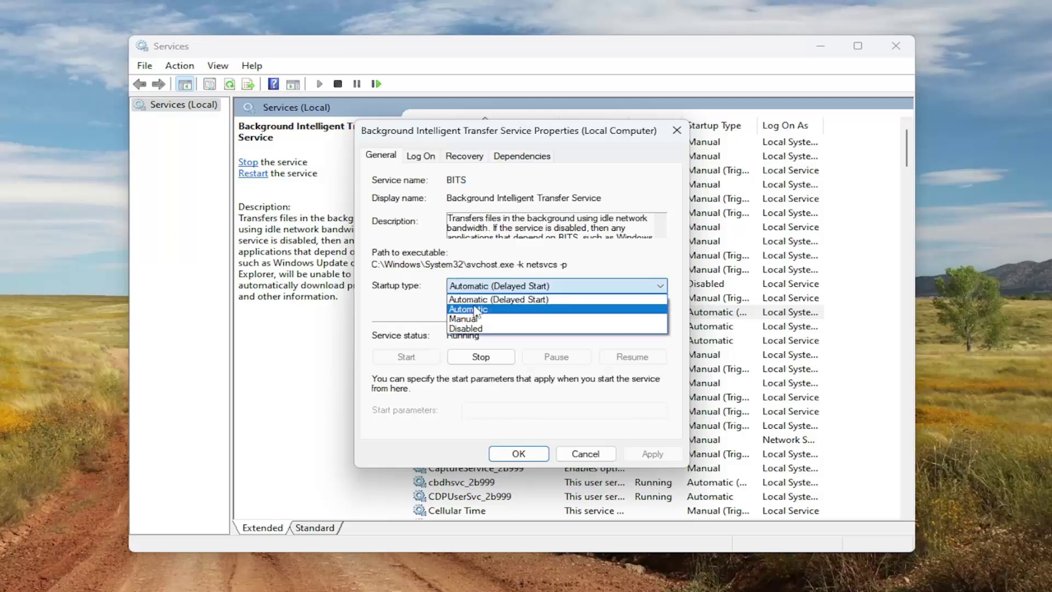
pyautogui.click(428, 289)
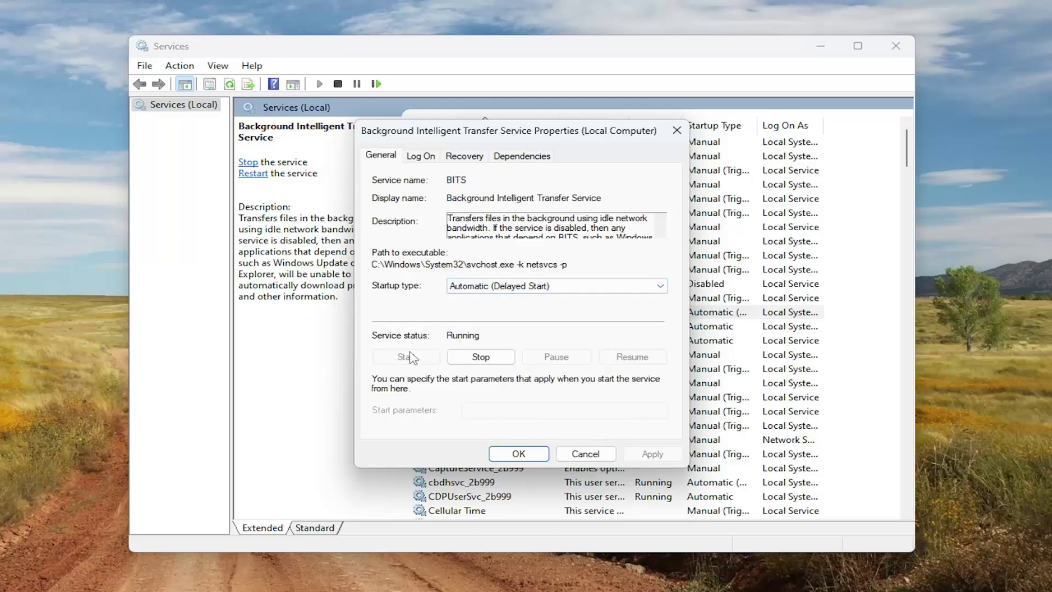
pyautogui.click(474, 365)
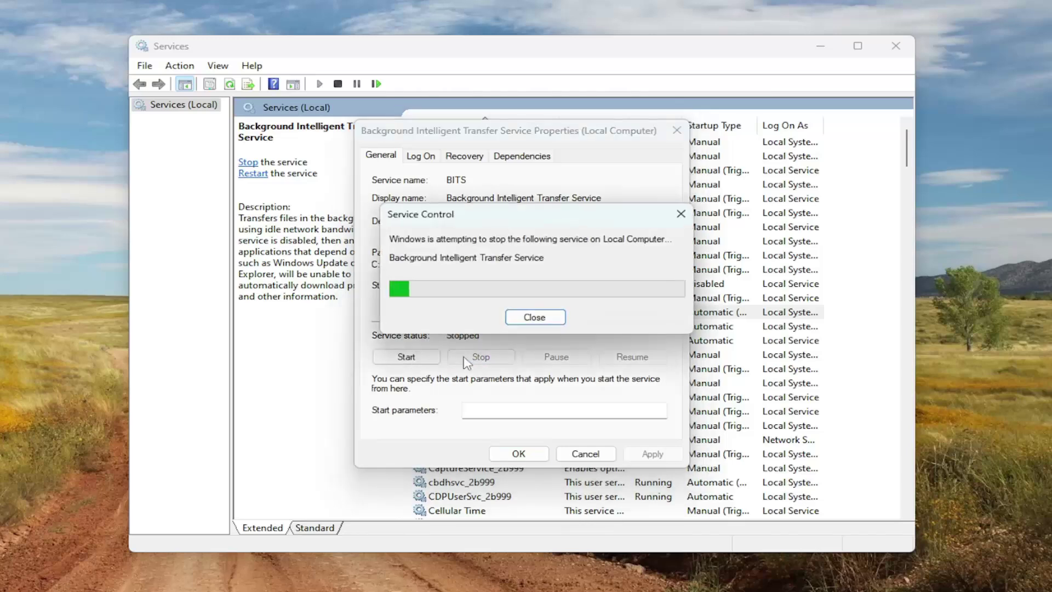
pyautogui.click(406, 360)
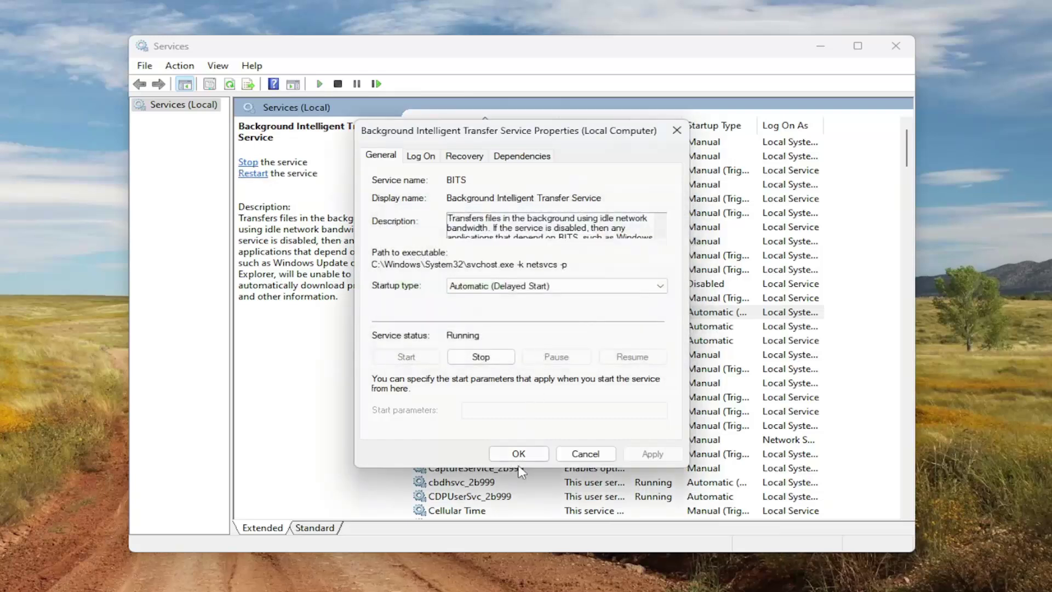
# - Close the BITS properties and open Windows Update properties, keeping startup Automatic
pyautogui.click(518, 453)
pyautogui.moveTo(907, 149); pyautogui.dragTo(899, 490)
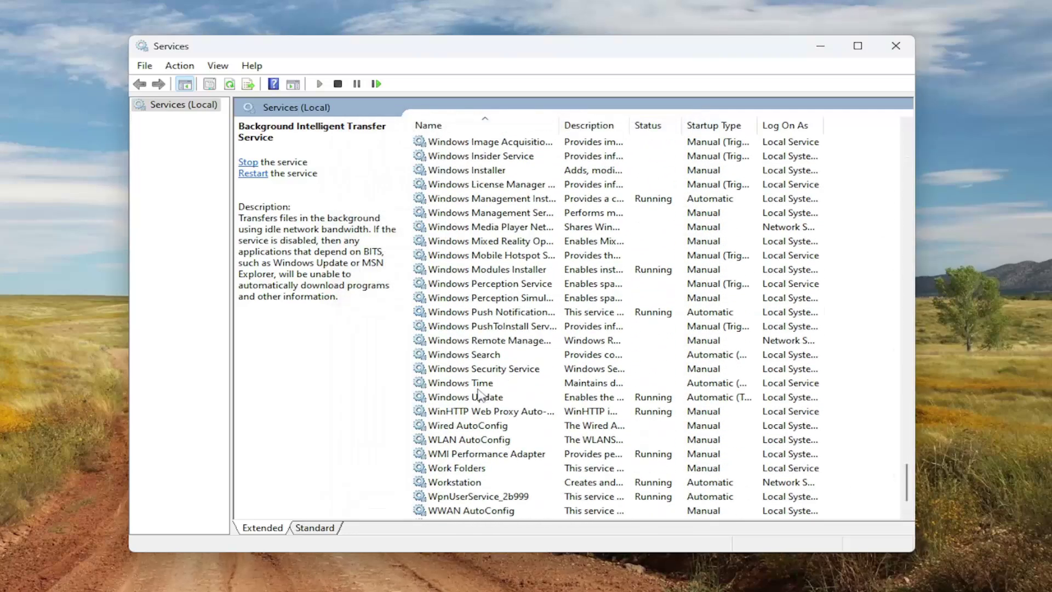
pyautogui.click(477, 397)
pyautogui.doubleClick(592, 397)
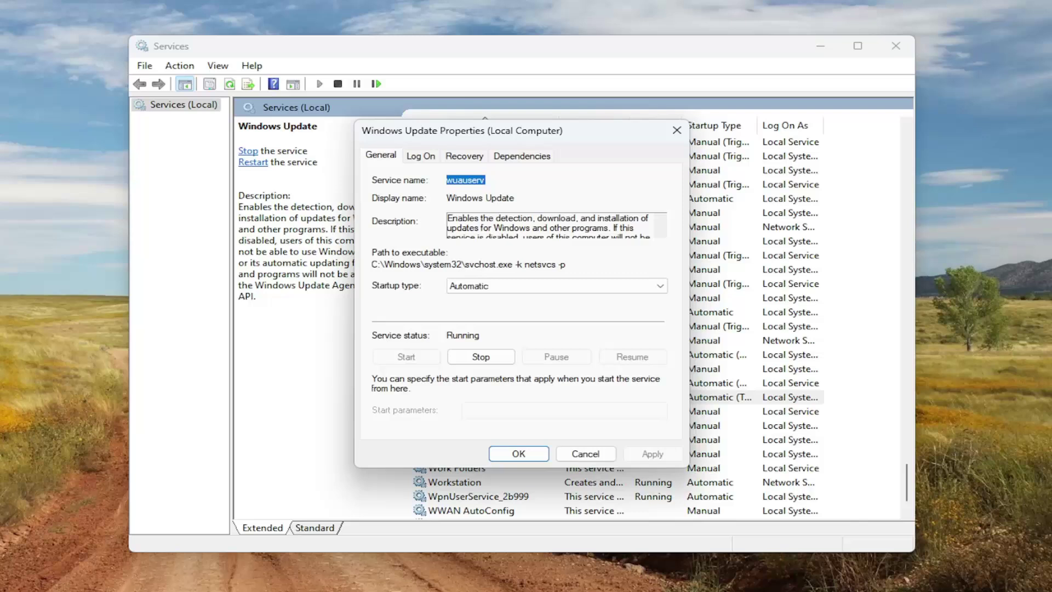
pyautogui.click(492, 288)
pyautogui.click(423, 320)
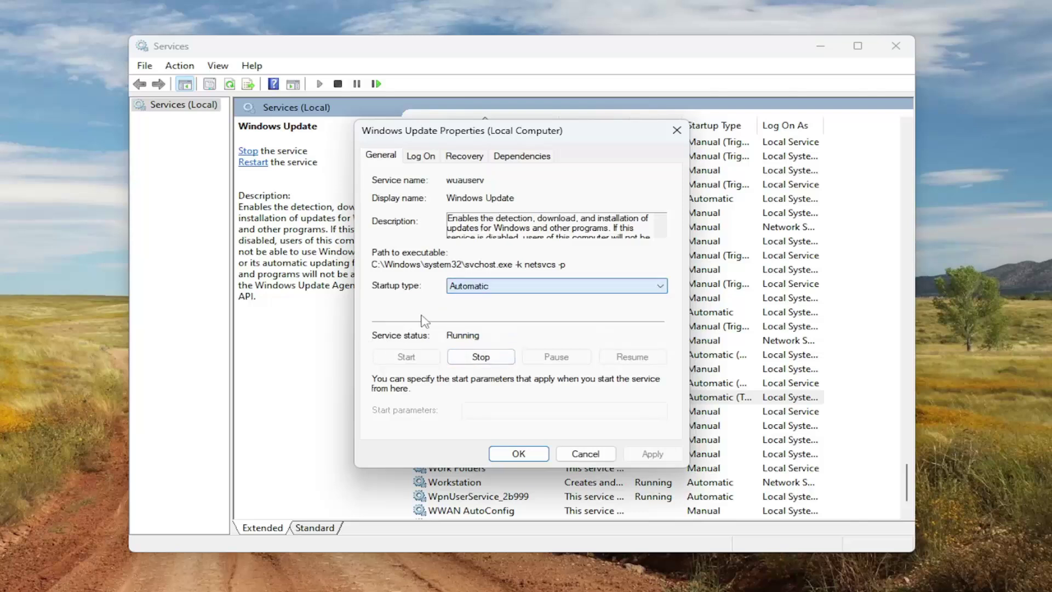
# - Stop and restart the Windows Update service, confirm, and close Services
pyautogui.click(482, 356)
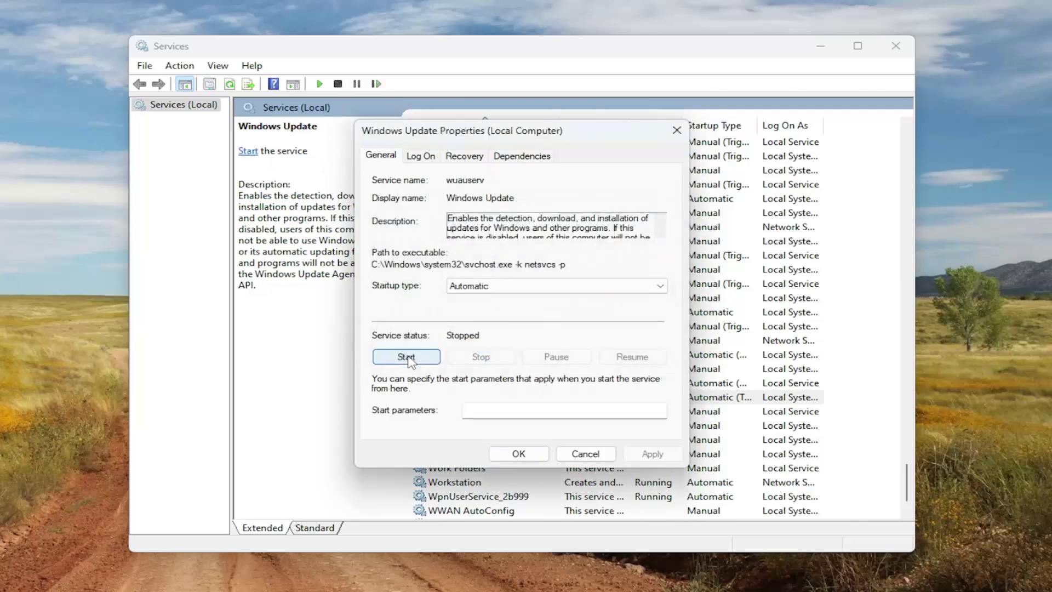
pyautogui.click(406, 357)
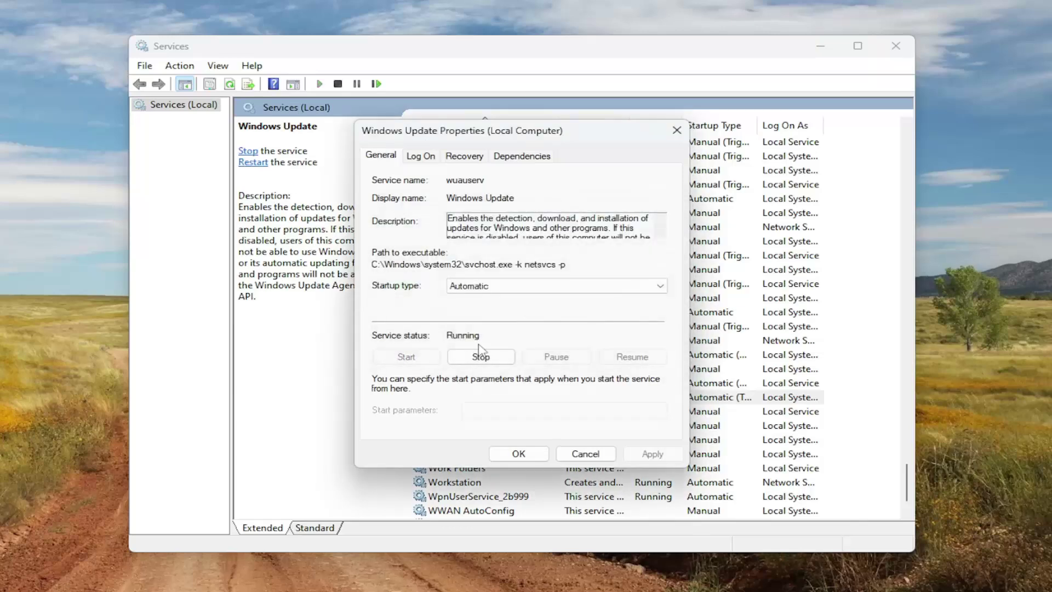
pyautogui.click(519, 454)
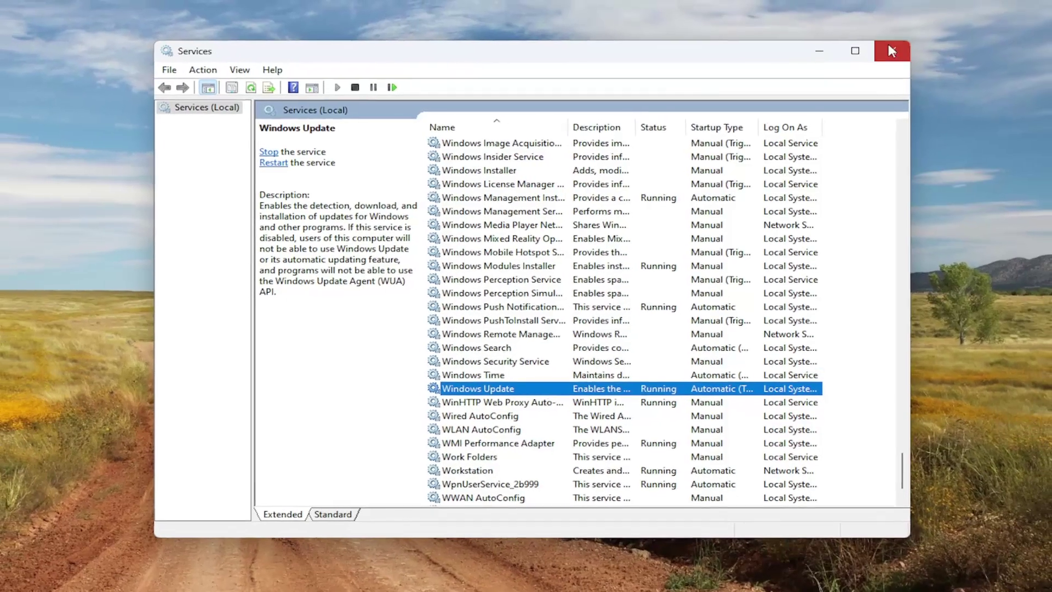
pyautogui.click(895, 45)
# - Search 'cmd' and launch Command Prompt as administrator, approving the UAC prompt
pyautogui.click(9, 583)
pyautogui.write('cm')
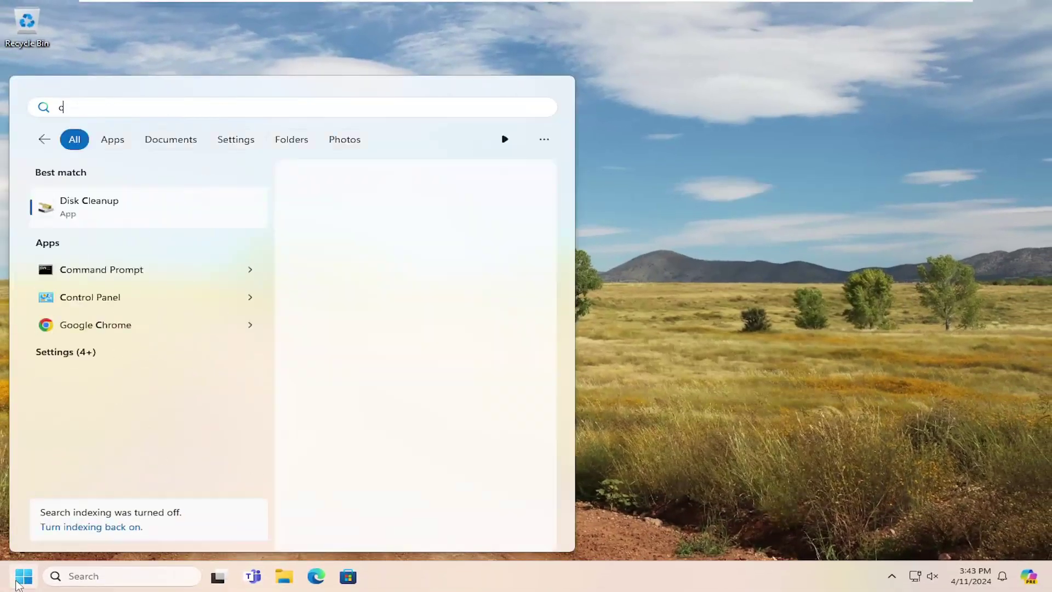
pyautogui.write('d')
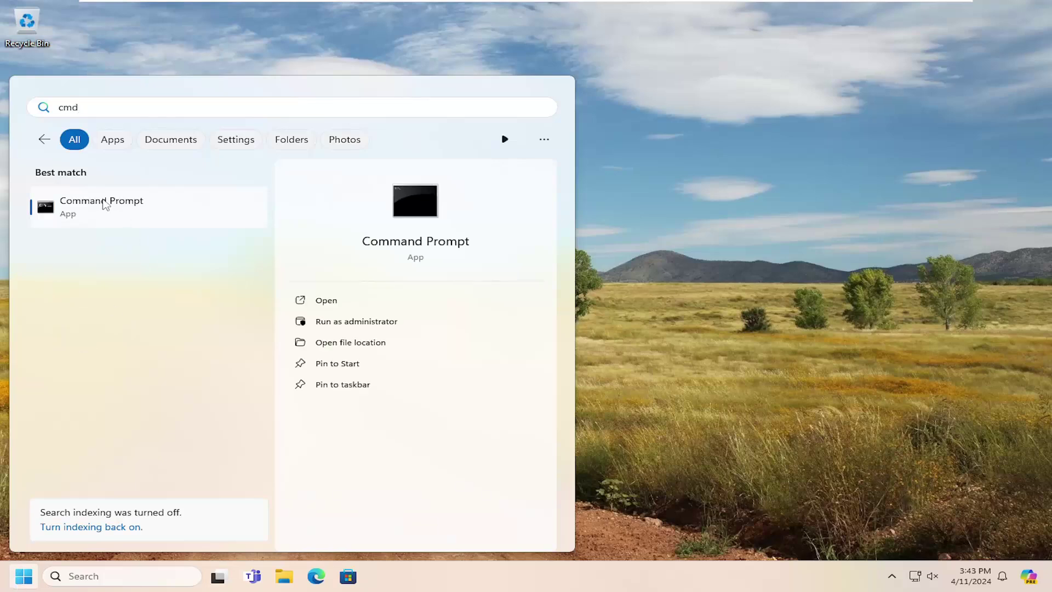
pyautogui.rightClick(100, 206)
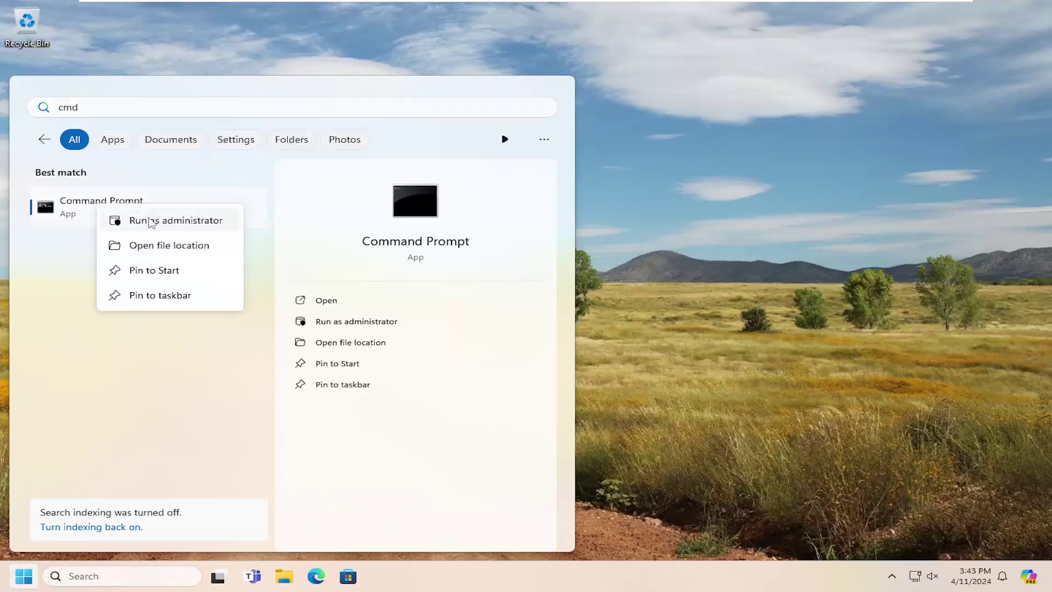
pyautogui.click(150, 221)
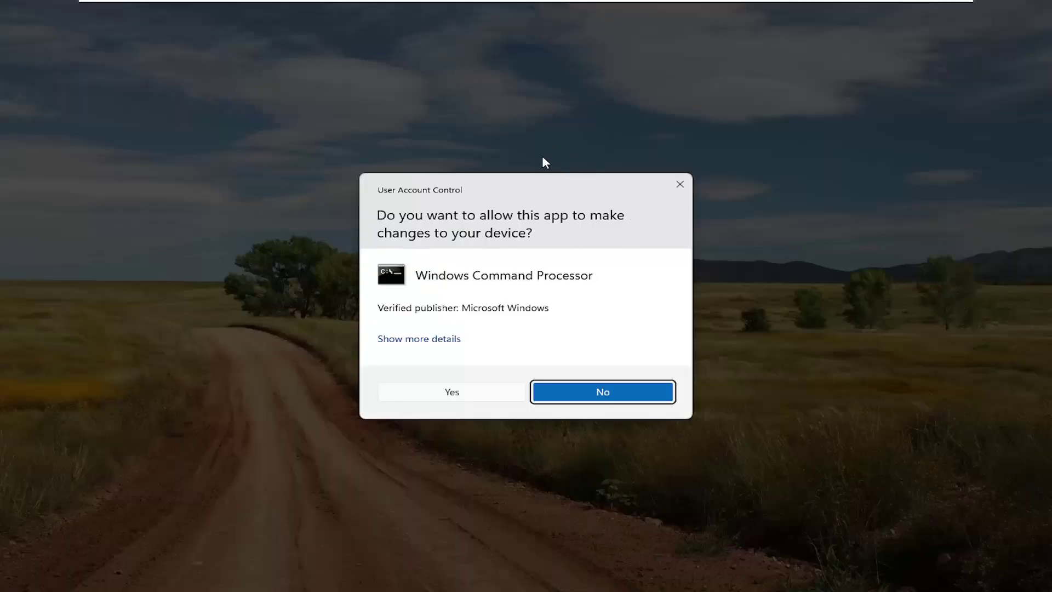
pyautogui.click(458, 398)
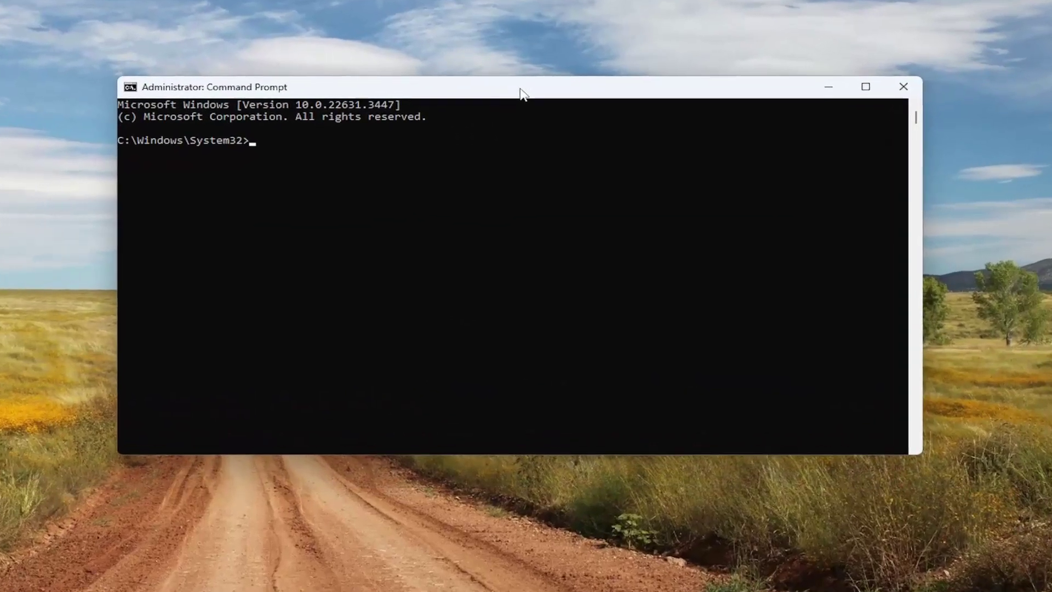
pyautogui.write('sfc')
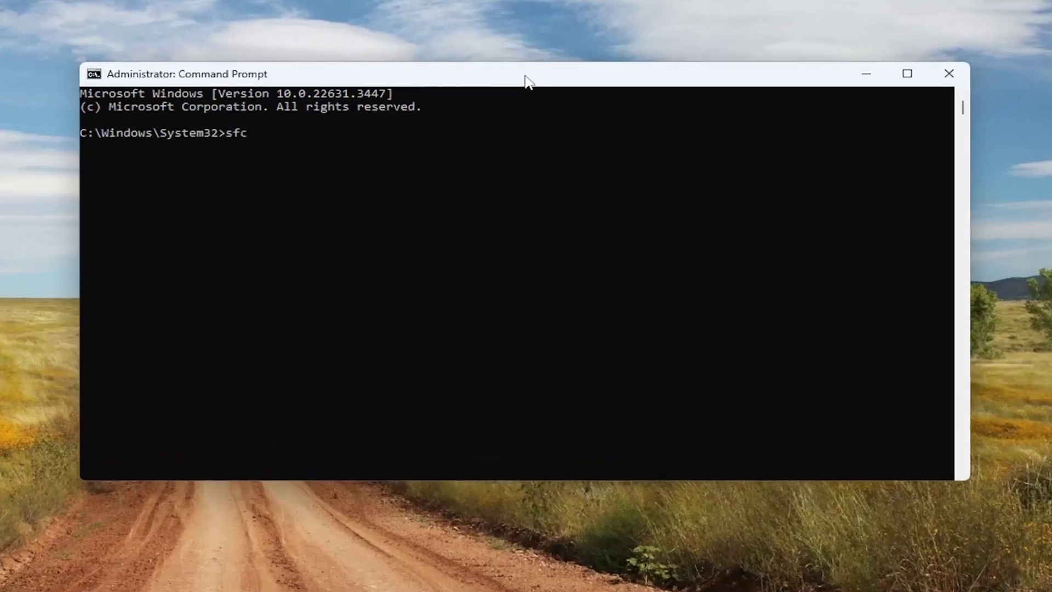
pyautogui.write(' /scannow')
# - Run sfc /scannow and let the system file scan complete
pyautogui.press('Return')
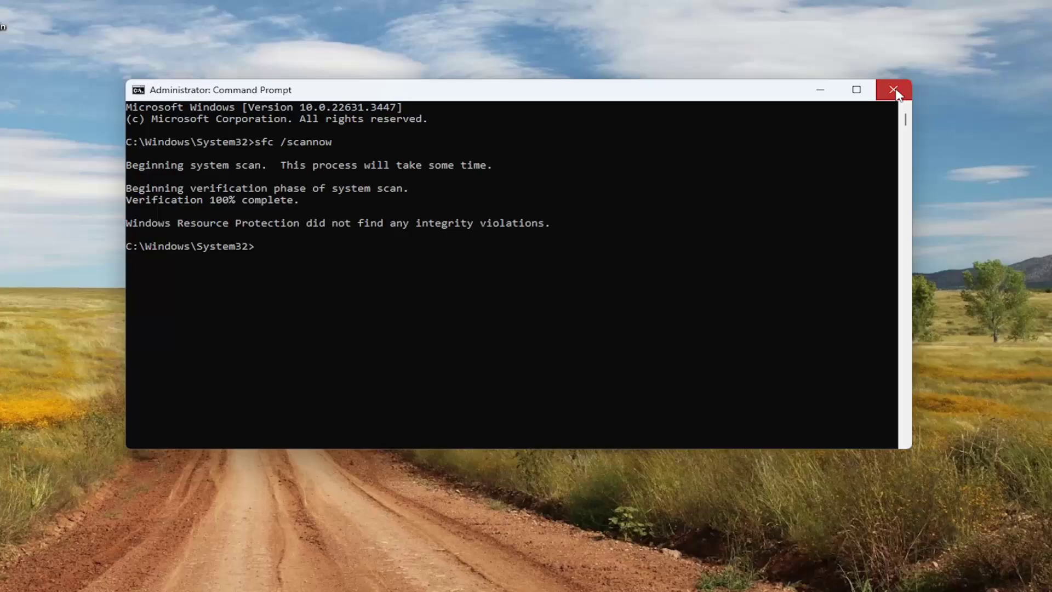
# - Close Command Prompt and bring up the Start quick menu to restart the PC
pyautogui.click(918, 82)
pyautogui.rightClick(23, 576)
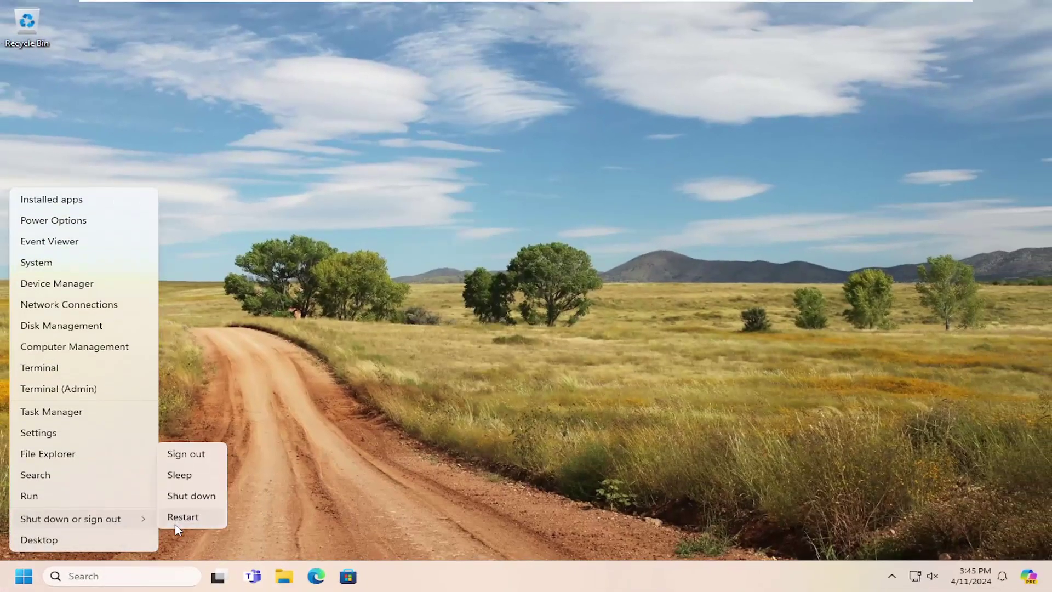